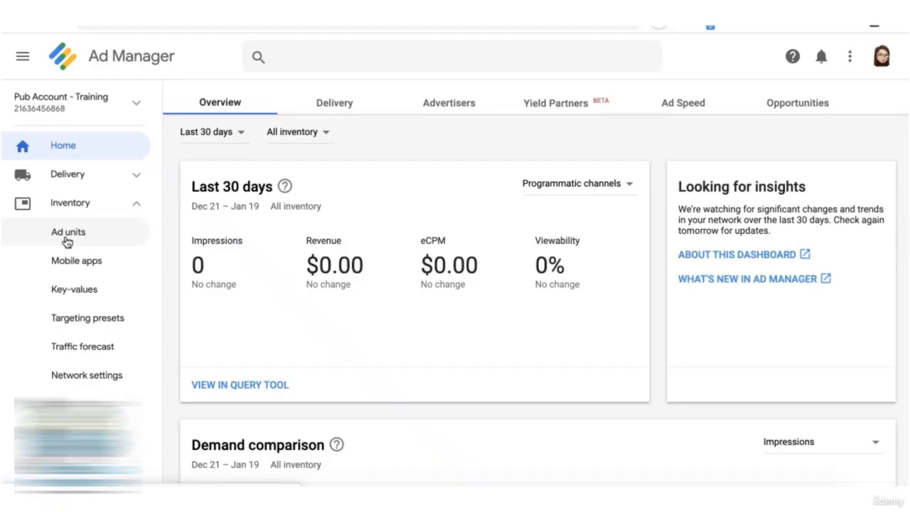
- Open the inventory's ad units list and start creating a new ad unit
click(67, 239)
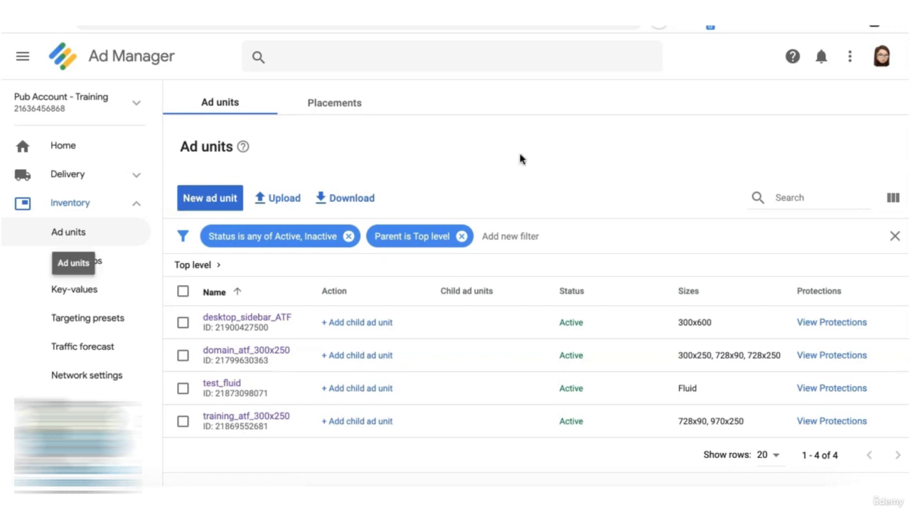
click(206, 198)
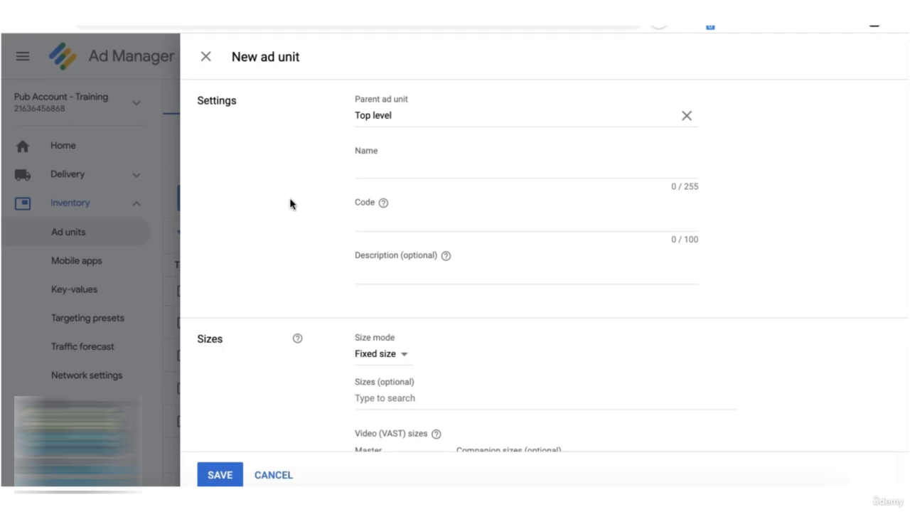
- Try desktop_sidebar_ATF as the parent ad unit and set the parent back to Top level
click(406, 114)
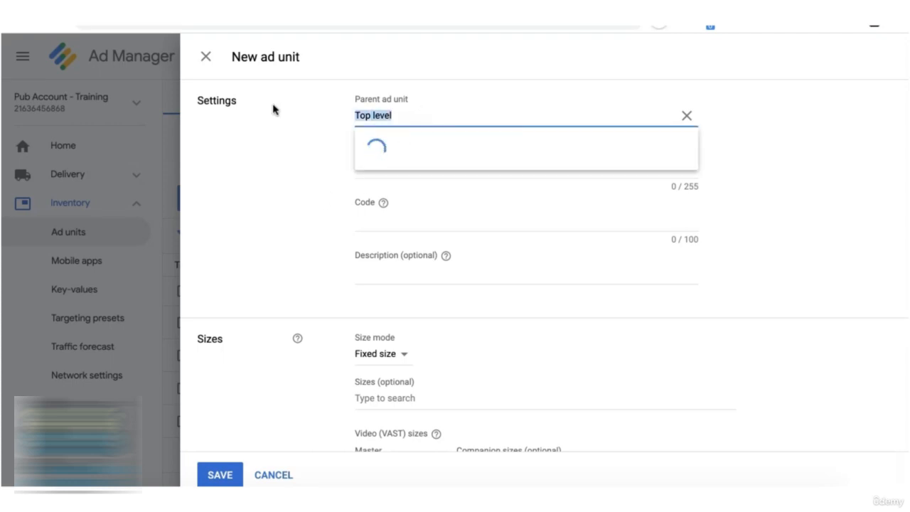
key(BackSpace)
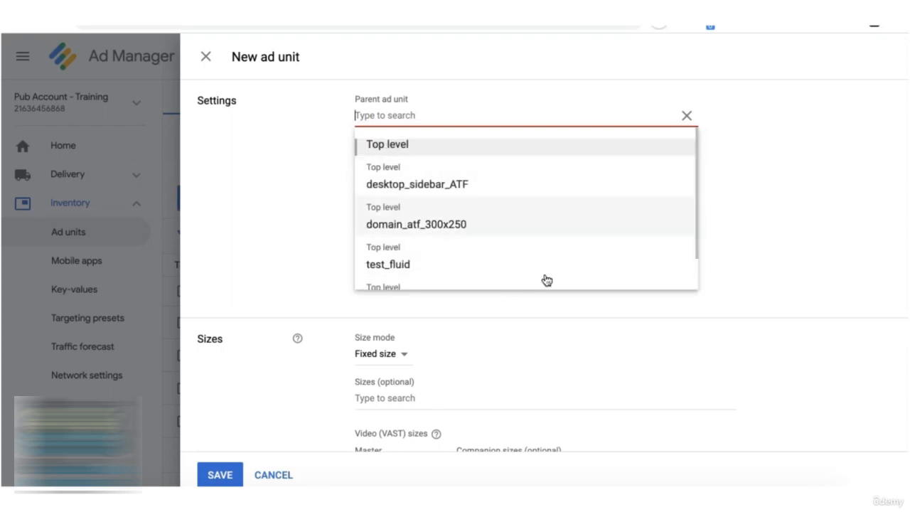
click(474, 184)
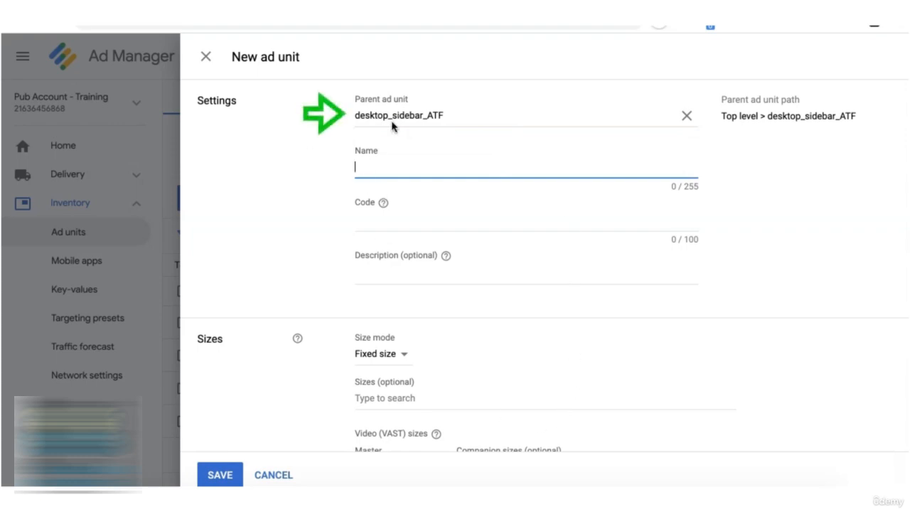
click(689, 115)
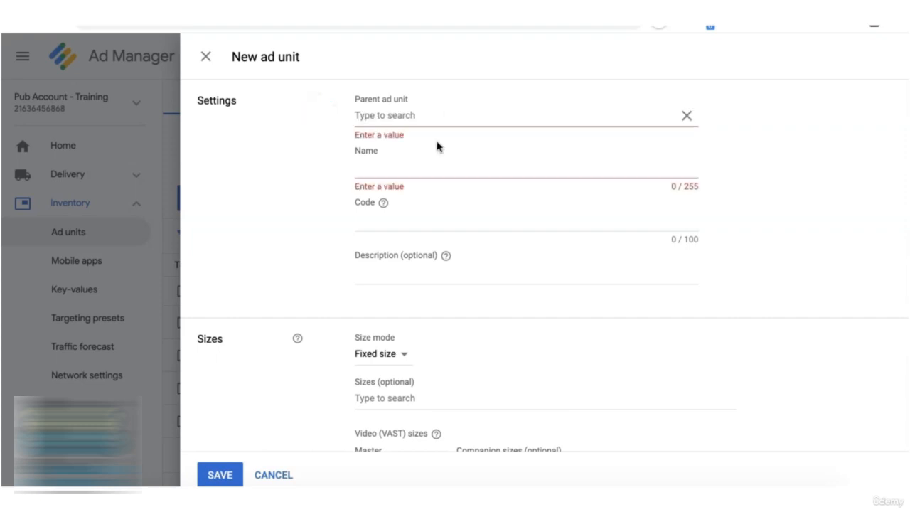
click(403, 121)
click(395, 146)
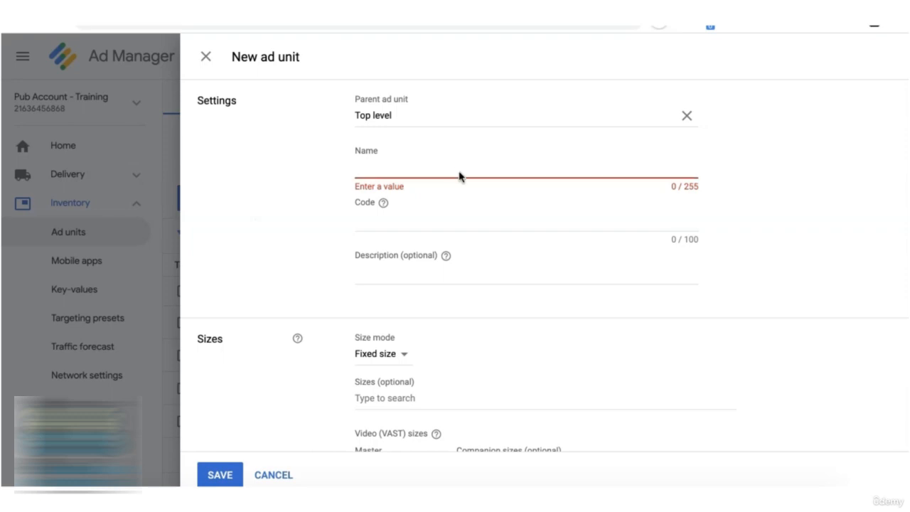
- Name the new ad unit home_sidebar_top_300x600
click(460, 167)
text(home)
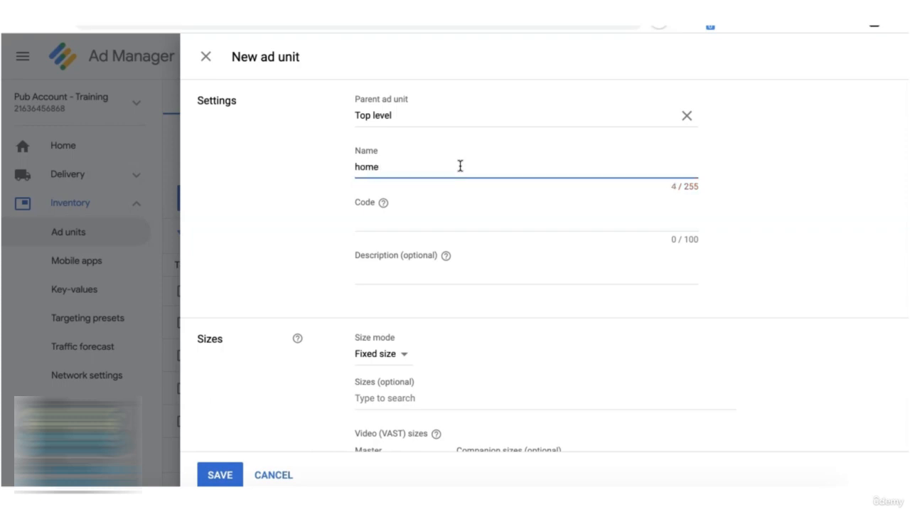
text(_sidebar_top_300x600)
click(501, 186)
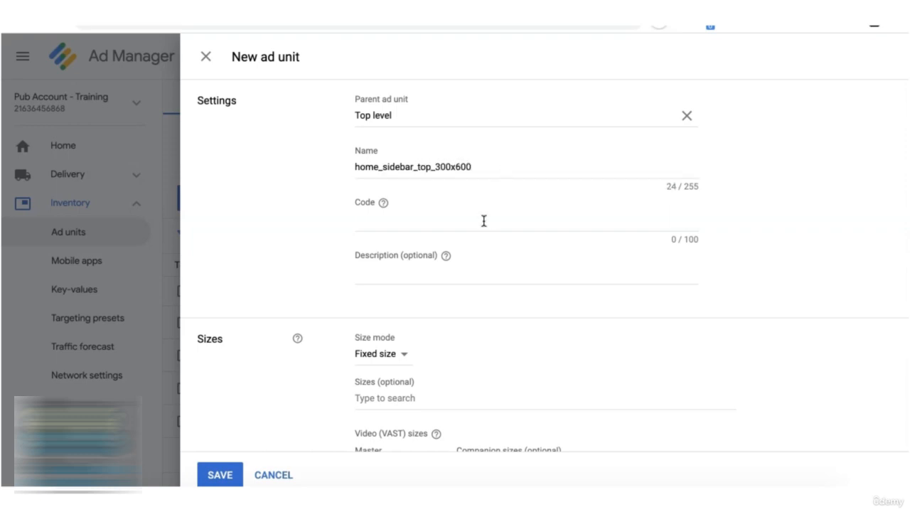
- Copy the ad unit's name into its code so the code is home_sidebar_top_300x600
drag(479, 167, 315, 168)
key(ctrl+c)
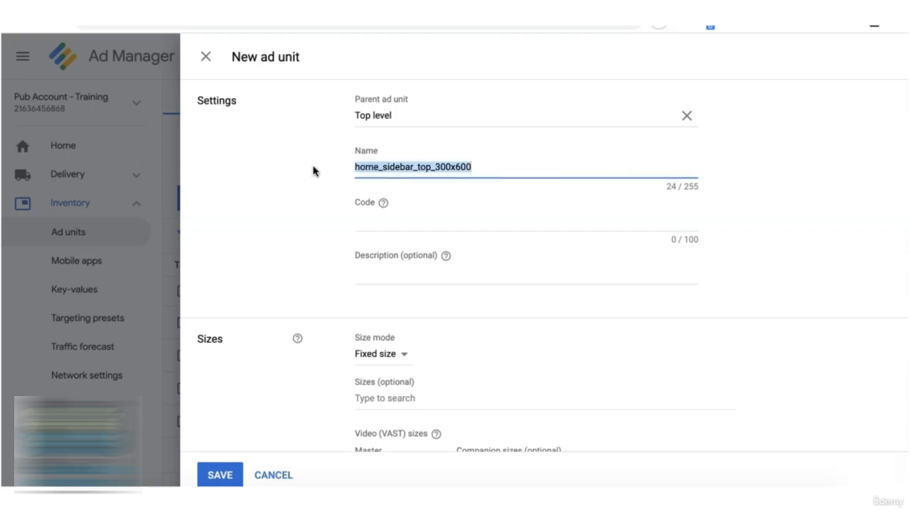
click(426, 222)
key(ctrl+v)
click(318, 276)
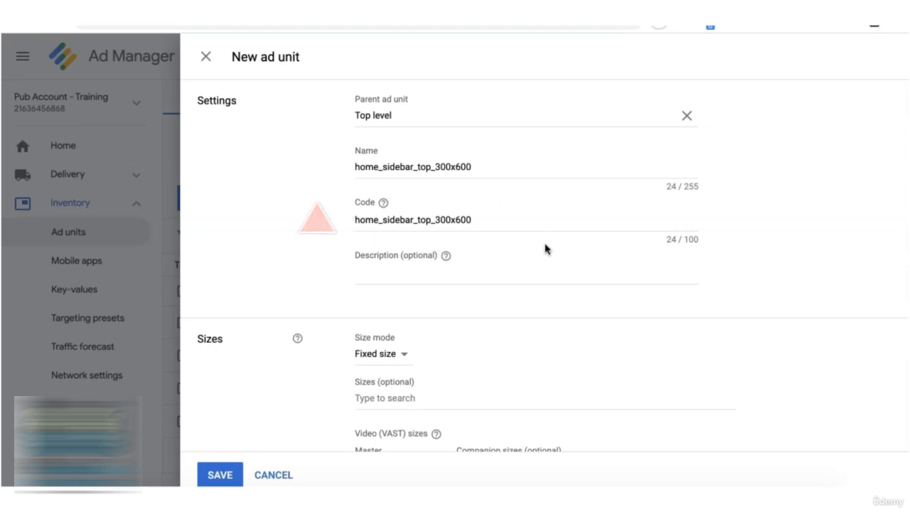
- Look at the ad units offered in the new line item's inventory targeting
key(Tab)
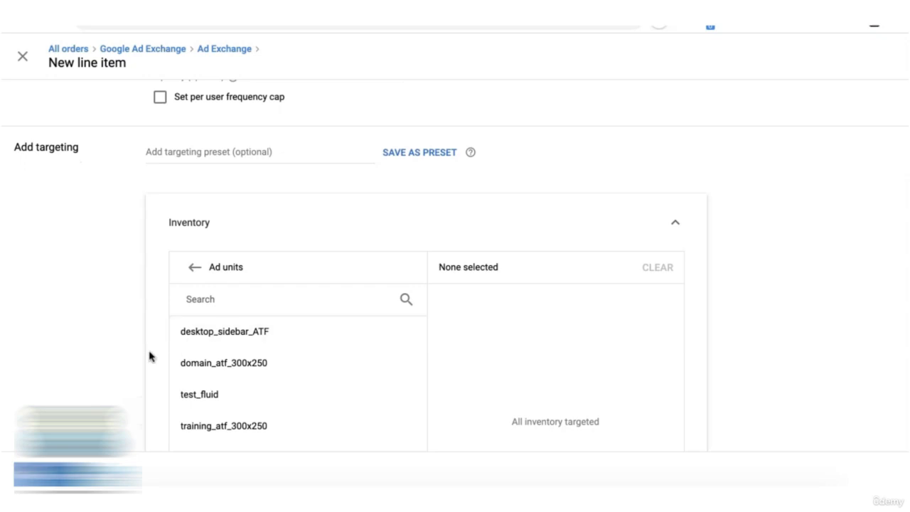
mouse_move(214, 335)
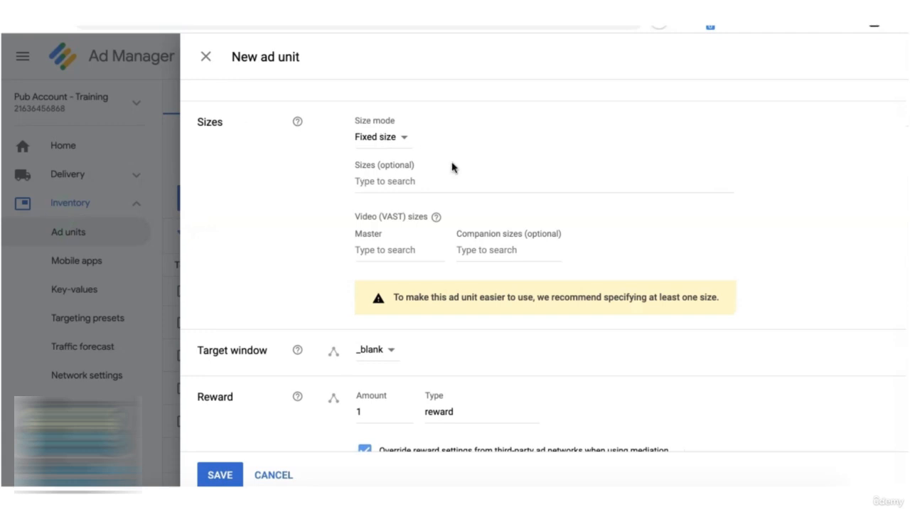
- Keep the size mode at Fixed size and add the 300x600 (Half Page Ad) size to the ad unit
click(403, 141)
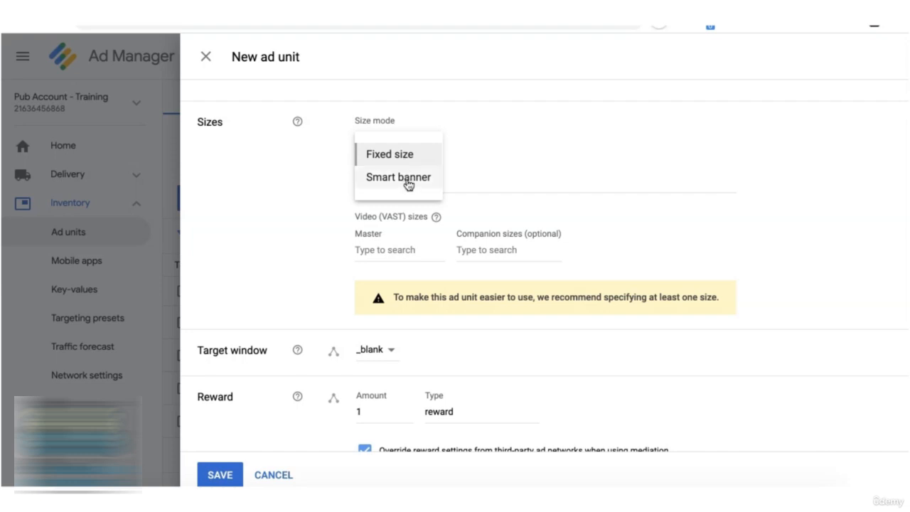
click(377, 211)
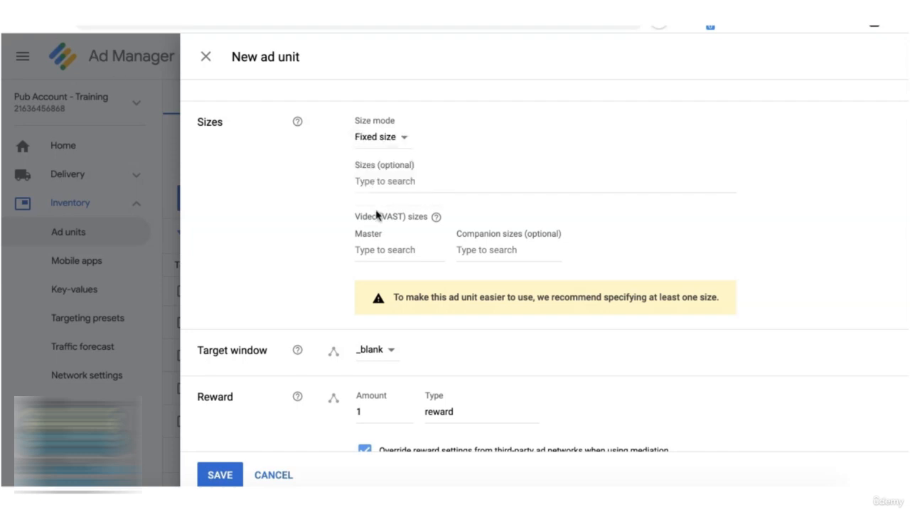
click(400, 178)
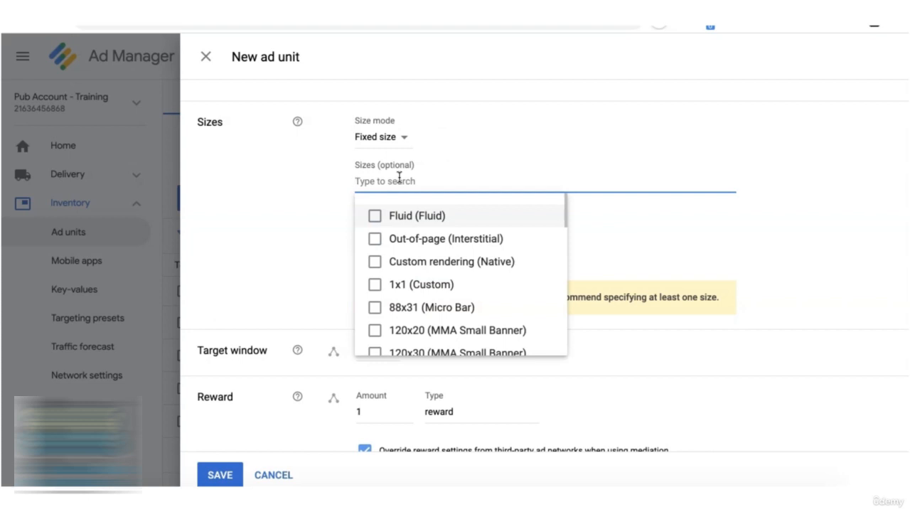
text(300x600)
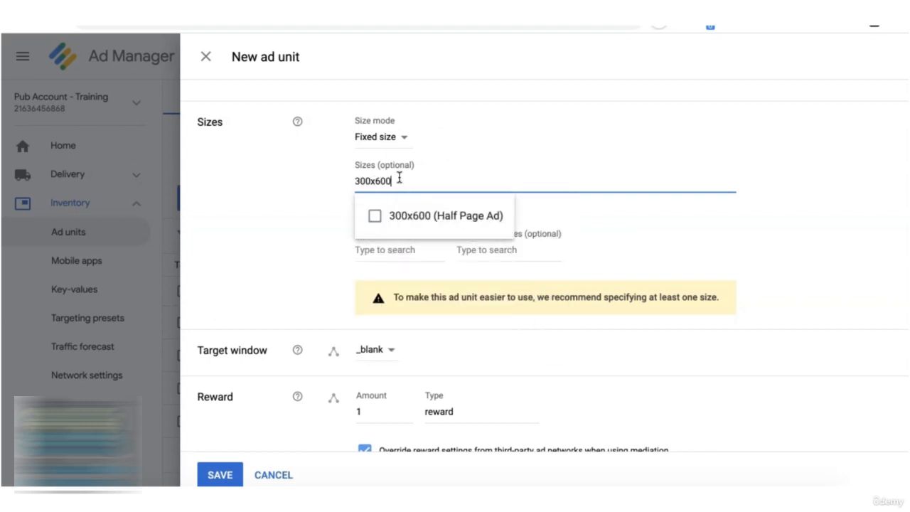
key(Return)
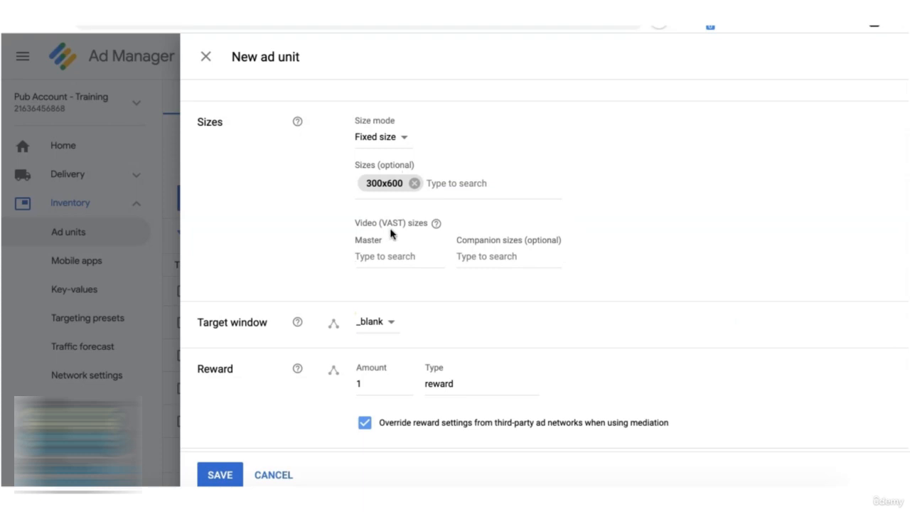
- Add 300x250 (Medium Rectangle) and 160x600 (Wide Skyscraper) as further sizes of the ad unit
click(472, 183)
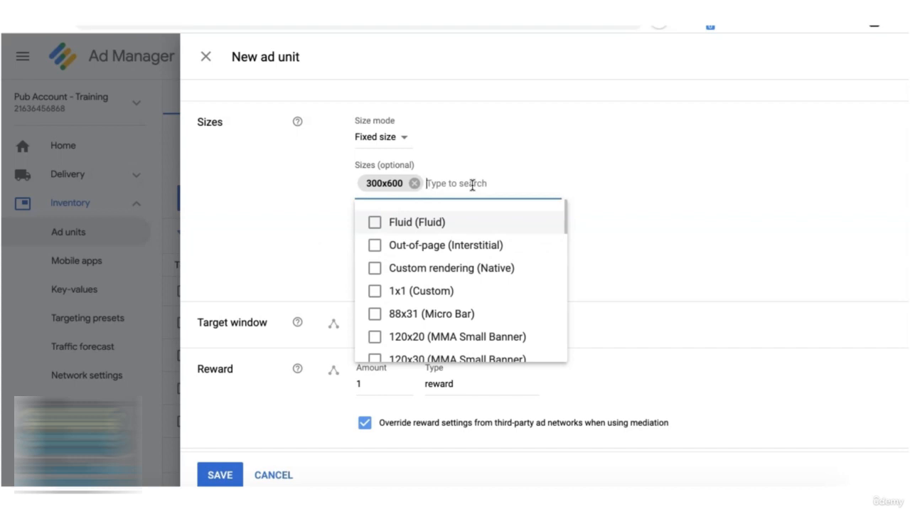
text(300x250)
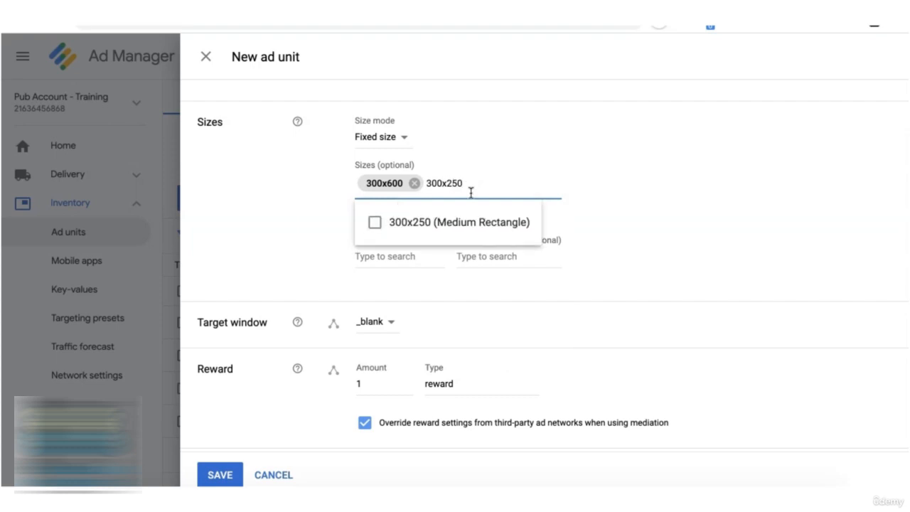
click(376, 223)
text(1)
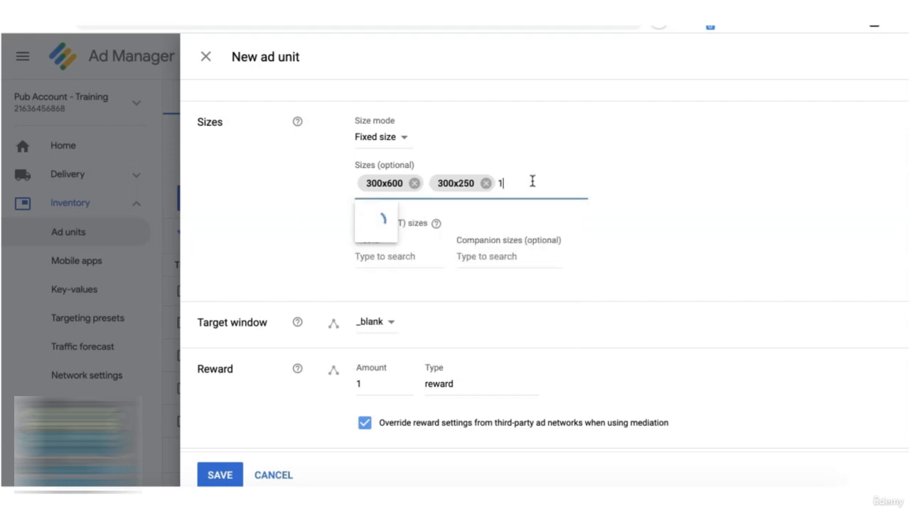
text(60x600)
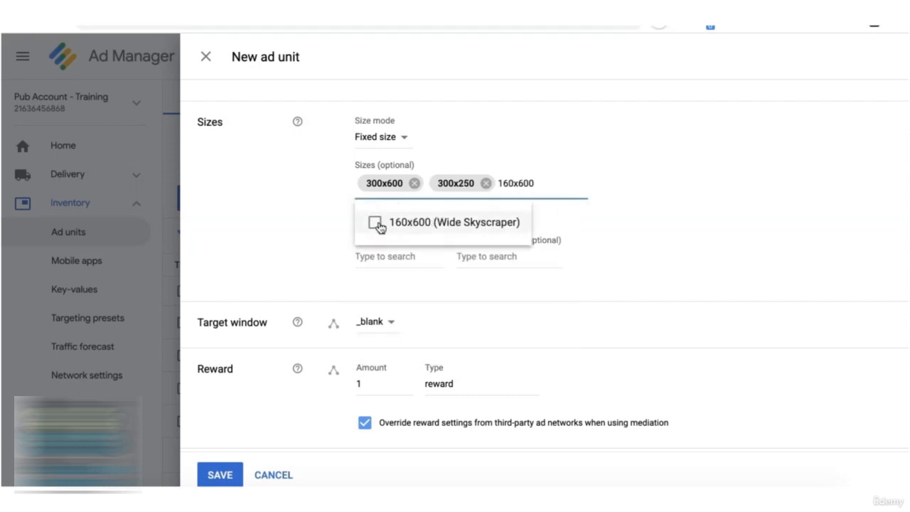
click(376, 222)
- View the available master sizes for Video (VAST) without choosing one
scroll(268, 237, down, 1)
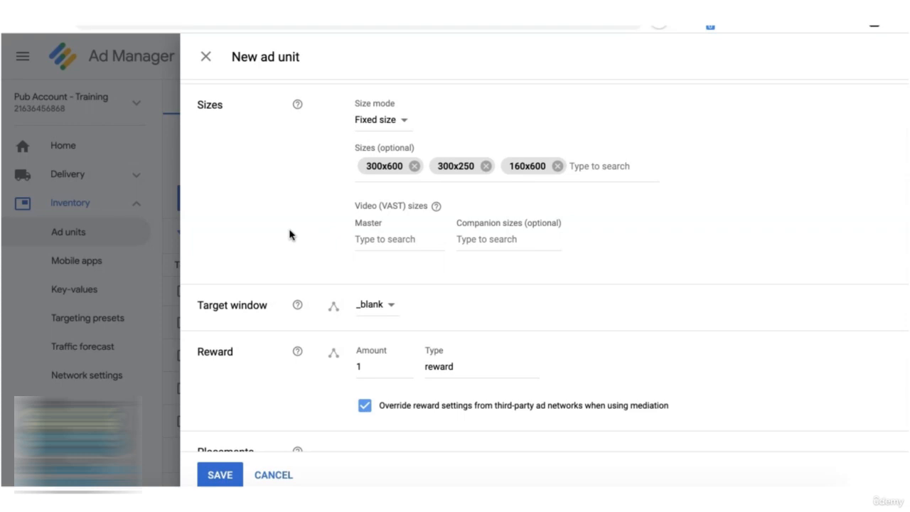
click(356, 239)
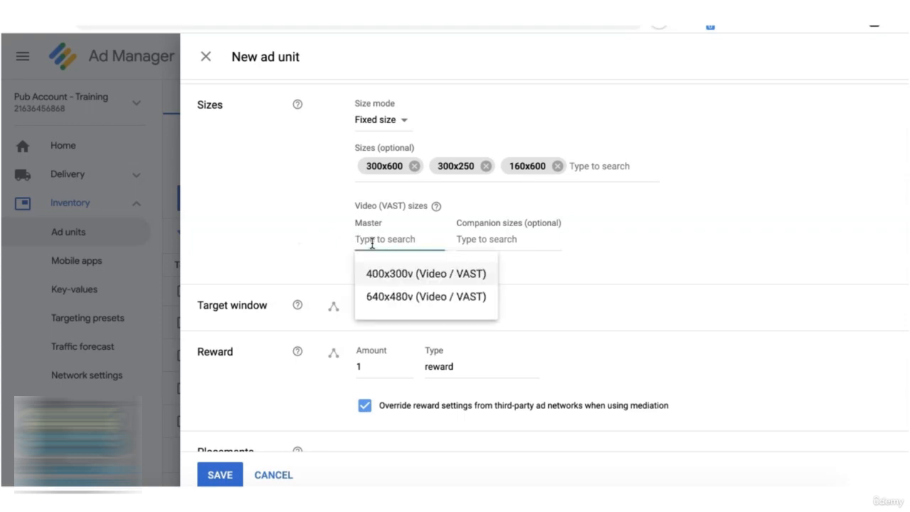
scroll(311, 221, down, 3)
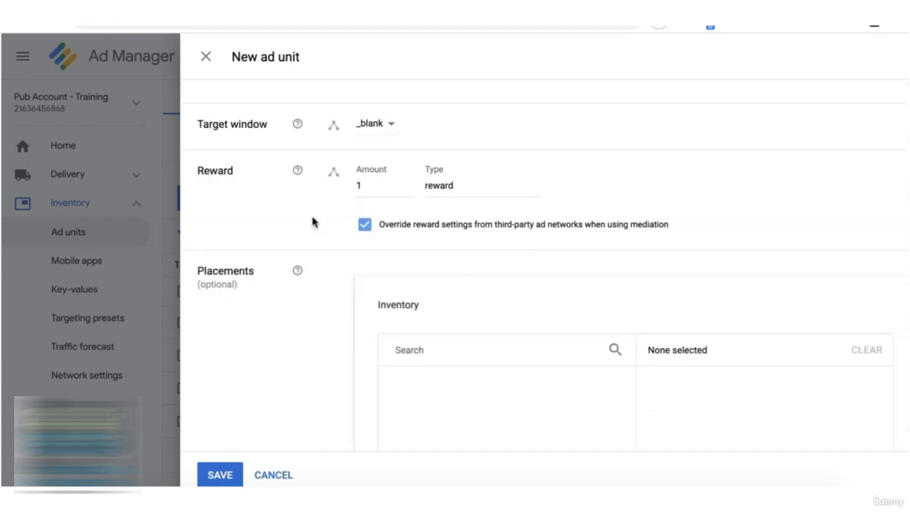
- Try _top as the ad unit's target window and set it back to _blank
click(383, 133)
click(378, 138)
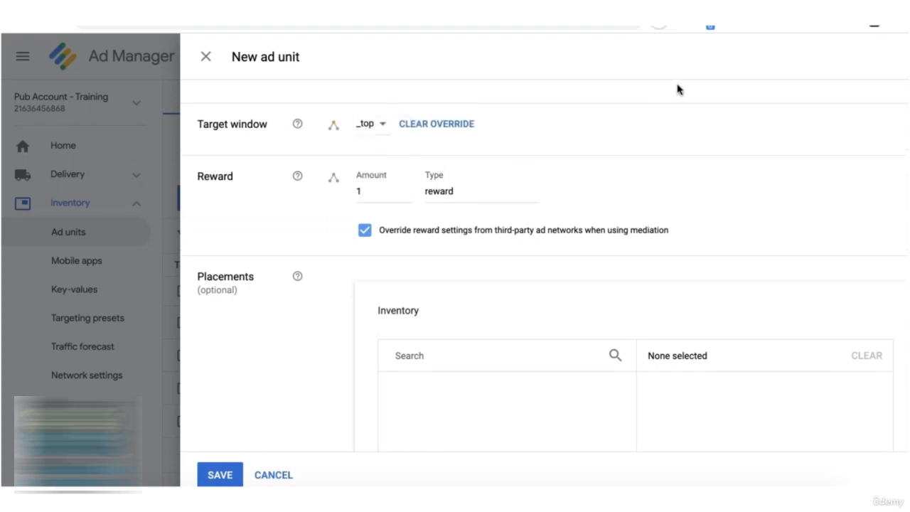
click(377, 129)
click(372, 162)
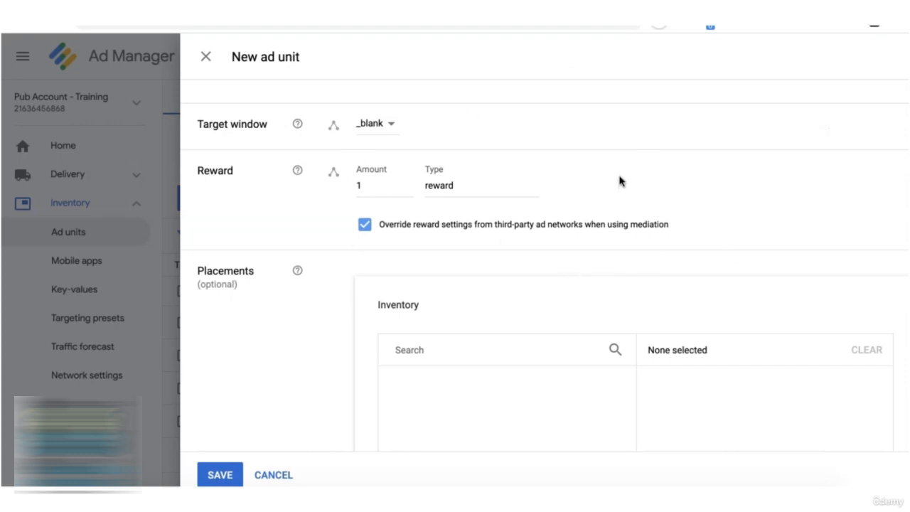
- Examine the ad unit's reward settings and their help explanation
scroll(618, 181, down, 2)
mouse_move(298, 104)
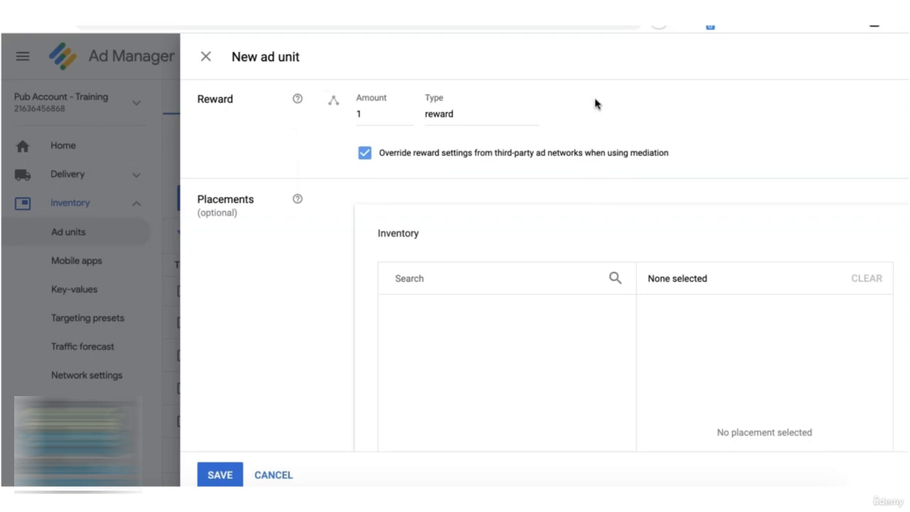
scroll(252, 122, down, 2)
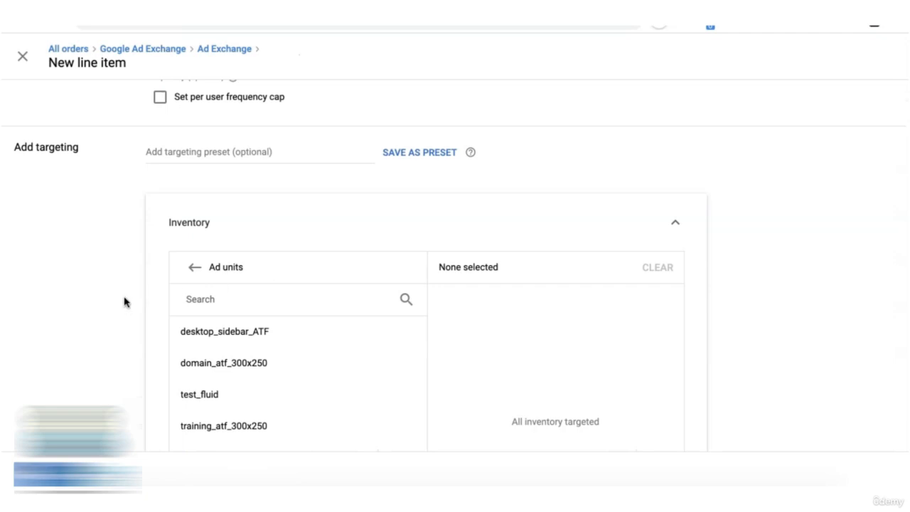
- Go back from the ad units in the new line item's inventory targeting and view its placements
click(194, 269)
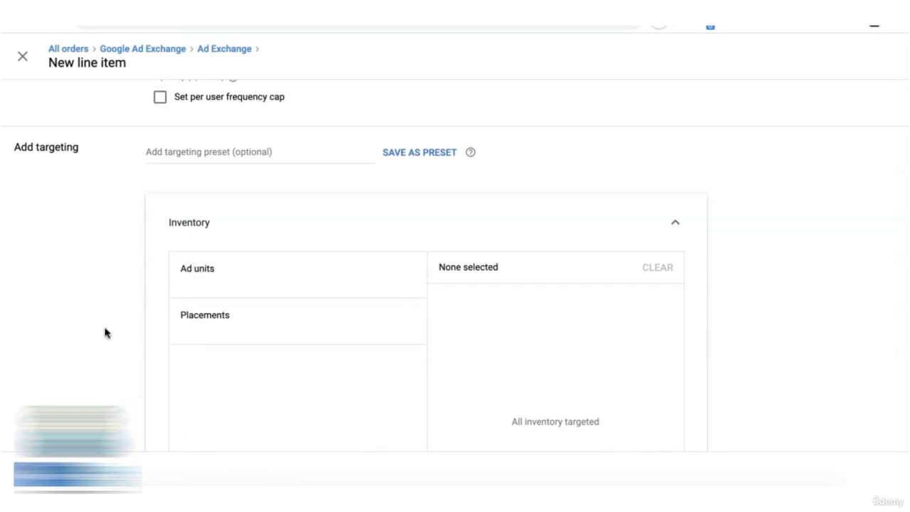
scroll(178, 325, down, 1)
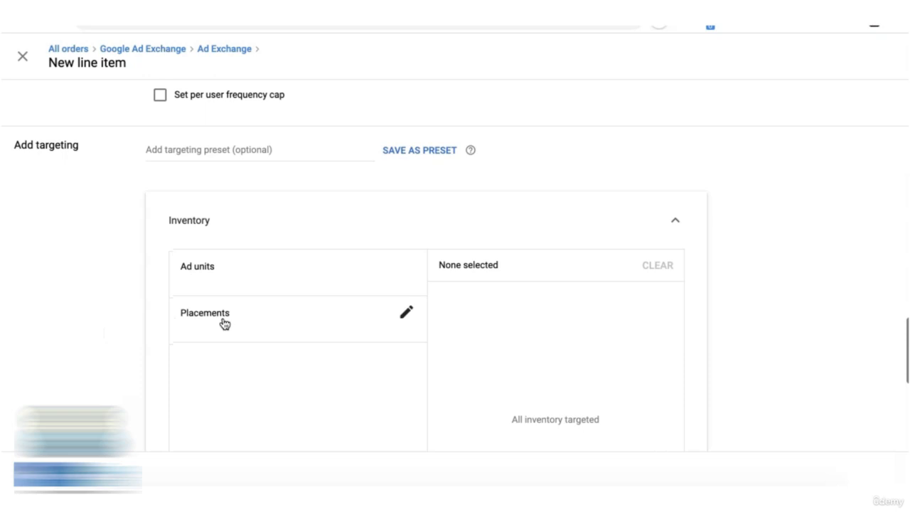
click(409, 321)
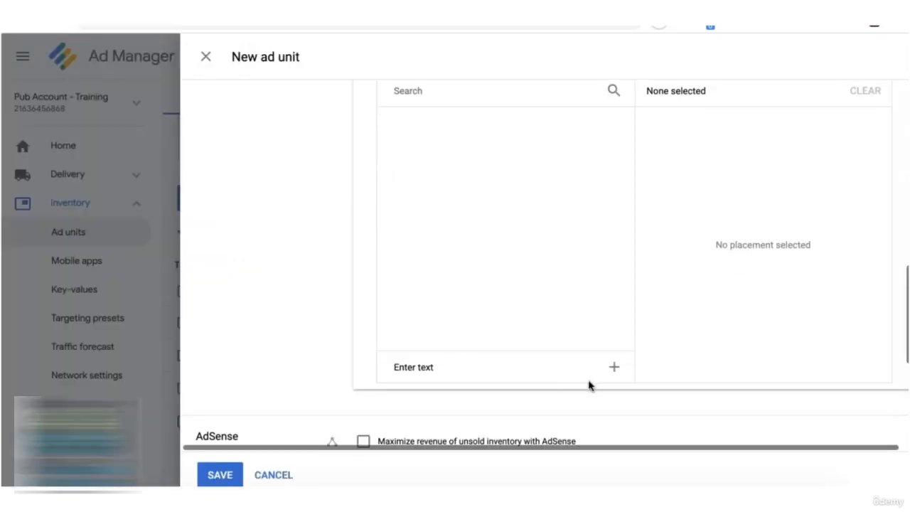
- Open the placement text entry in the new ad unit and view the inventory's Placements page
click(612, 368)
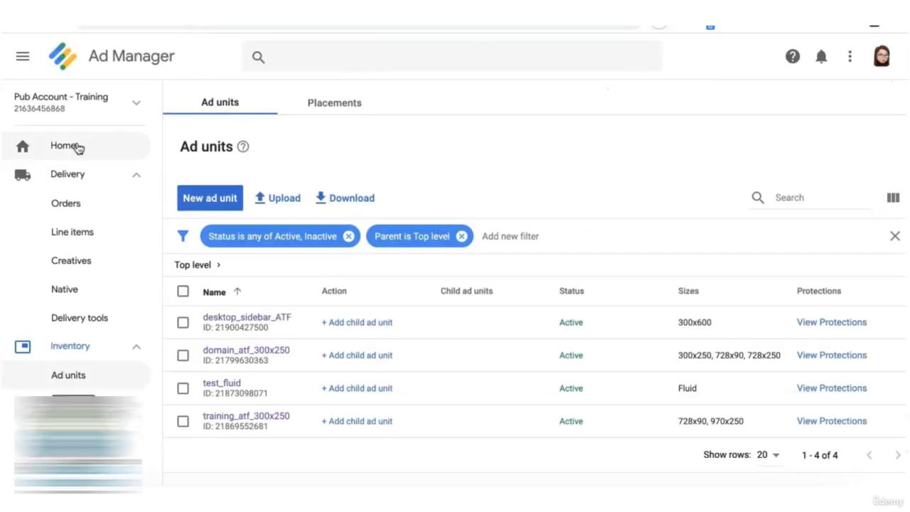
click(335, 113)
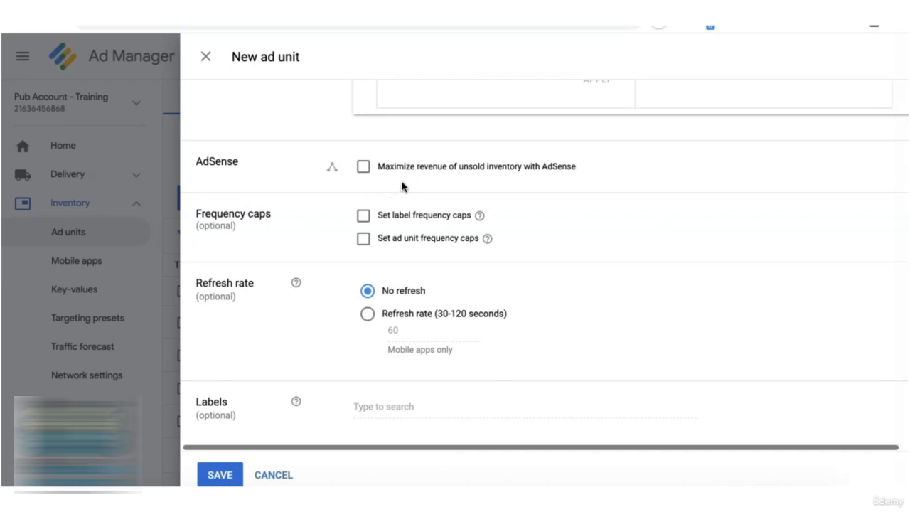
- Enable maximizing revenue of unsold inventory with AdSense for the new ad unit
click(364, 169)
scroll(398, 405, down, 1)
scroll(292, 360, up, 8)
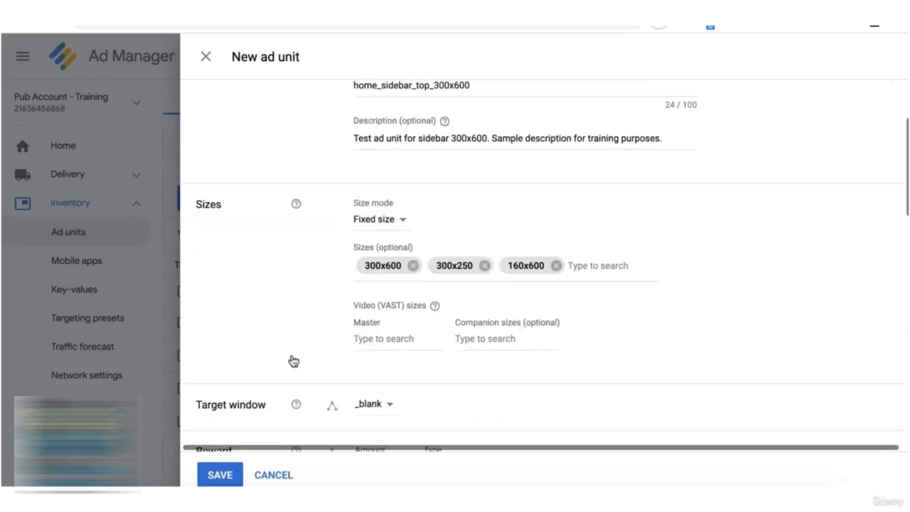
- Save the new ad unit and open home_sidebar_top_300x600 from the list of ad units
scroll(293, 361, down, 8)
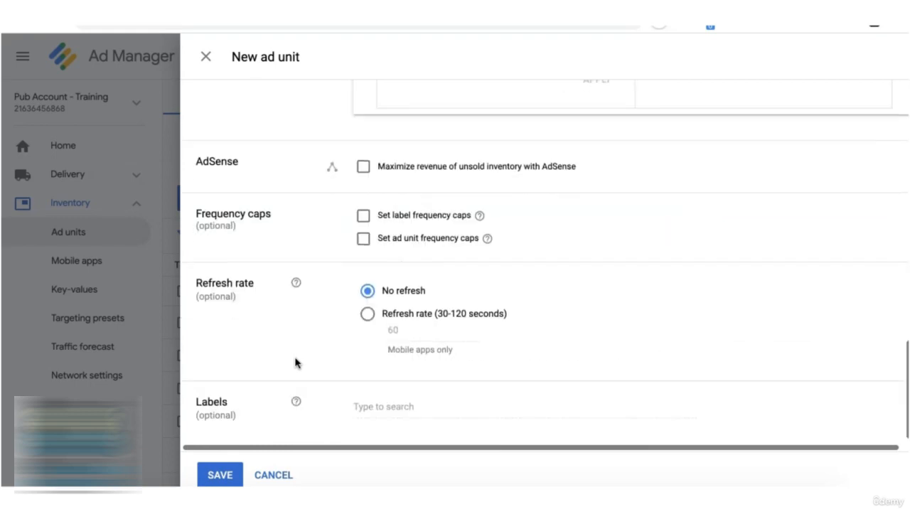
click(221, 475)
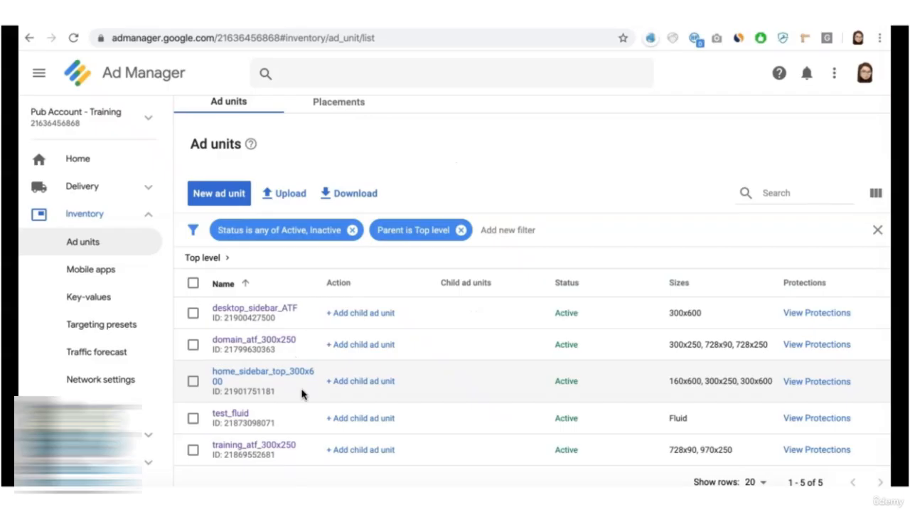
click(267, 375)
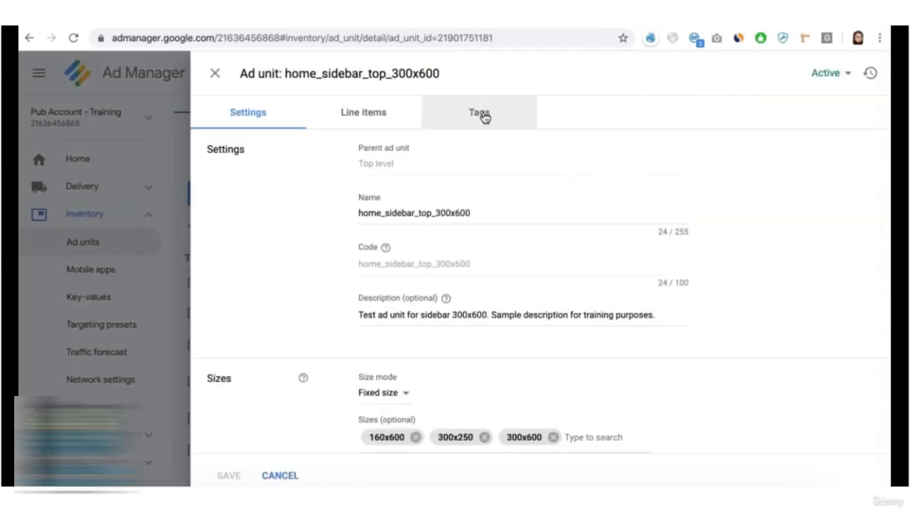
- Choose Google Publisher Tag as the tag type for home_sidebar_top_300x600 and continue to the tag options
click(481, 114)
click(379, 200)
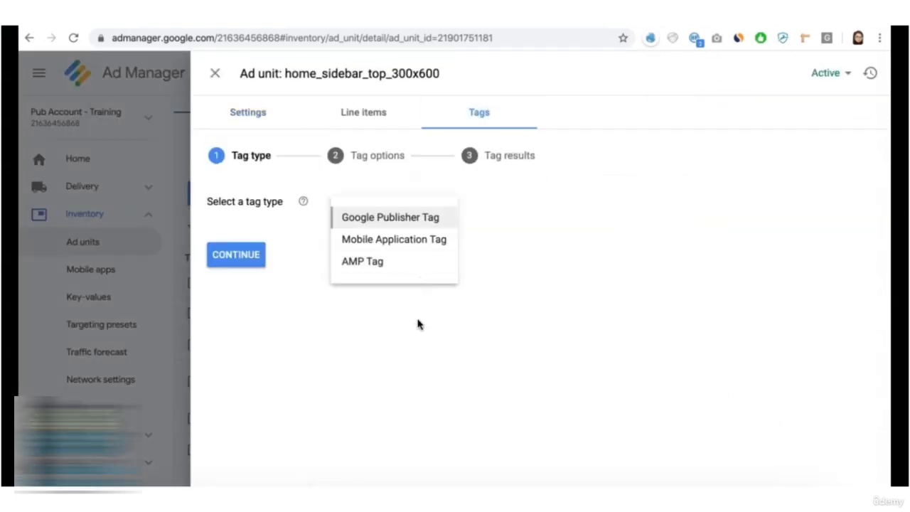
click(433, 219)
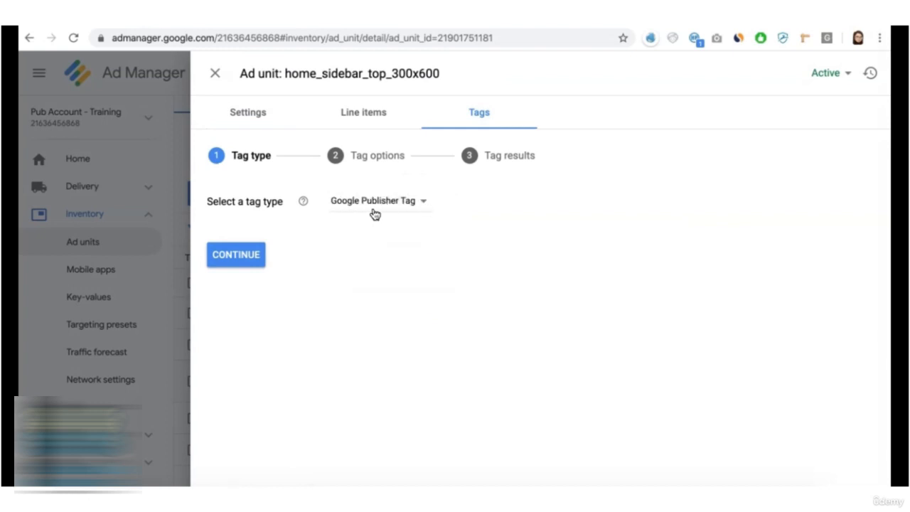
click(237, 262)
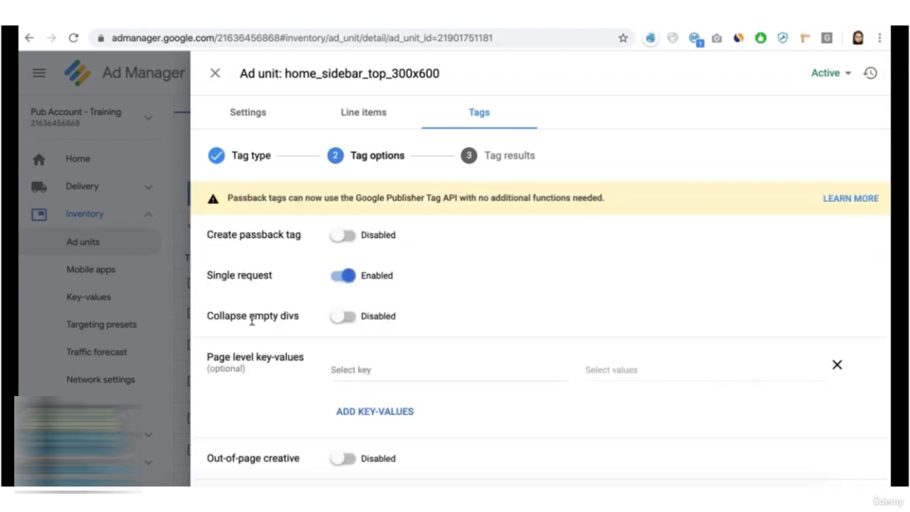
- Enable Collapse empty divs in the tag options, generate the tag results and review the document header and body code
scroll(244, 309, down, 3)
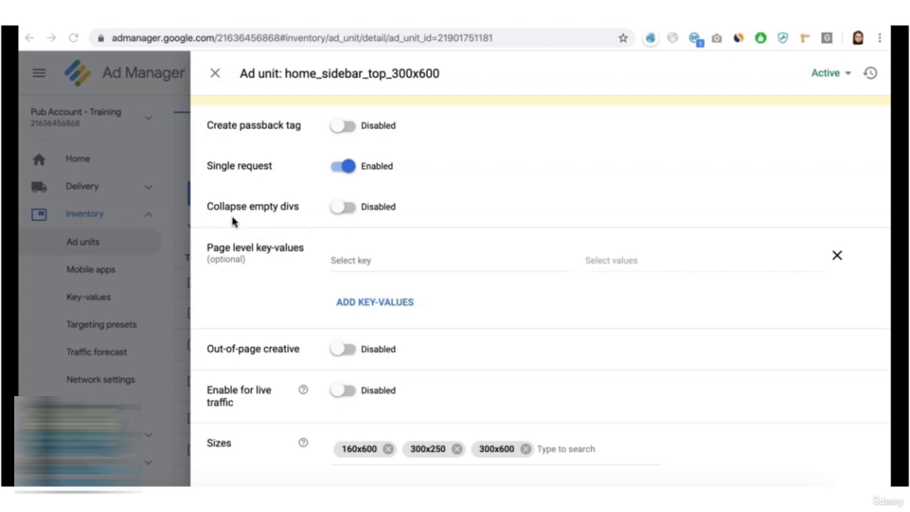
click(347, 208)
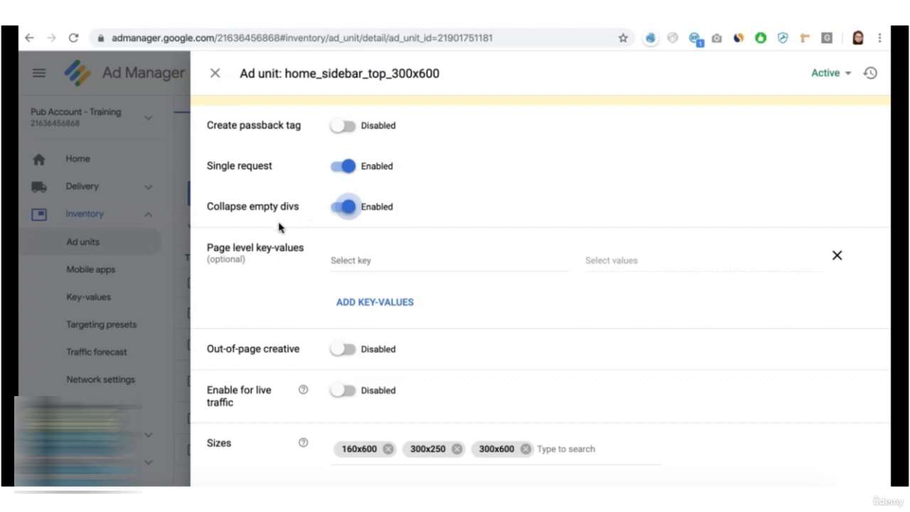
scroll(276, 235, down, 2)
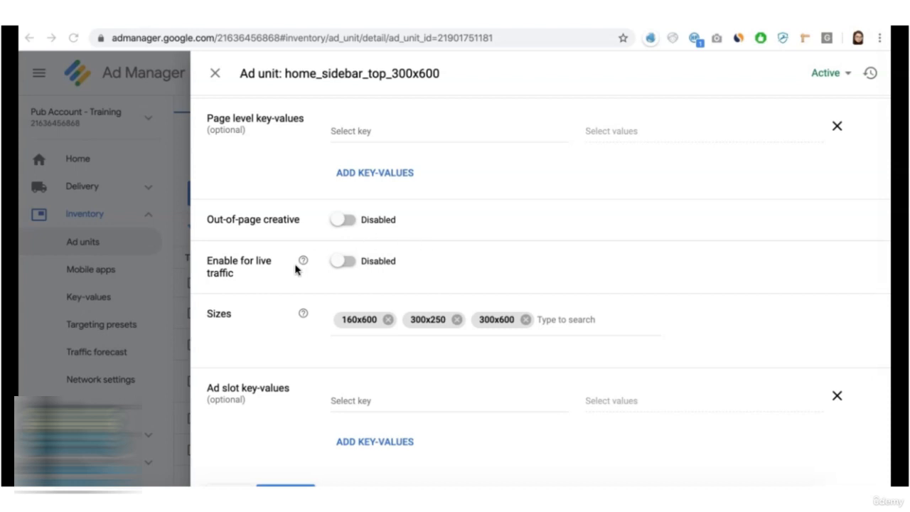
scroll(261, 344, down, 1)
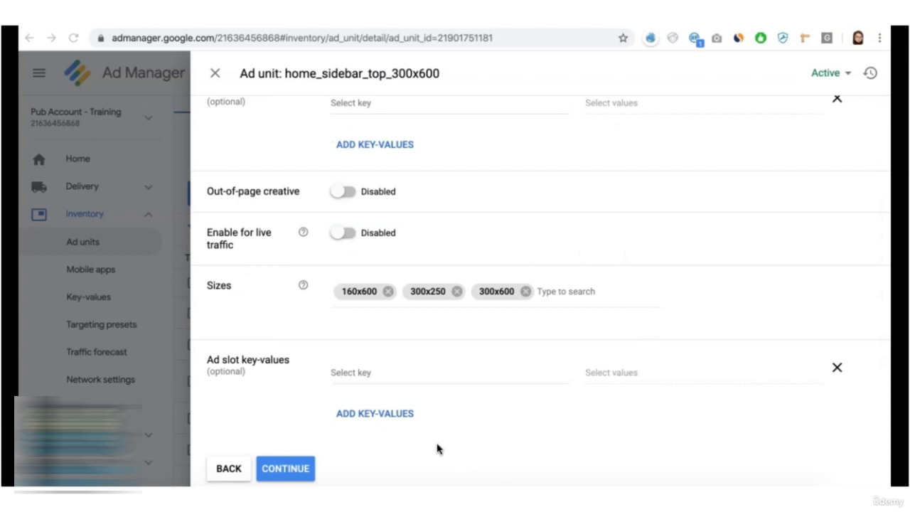
click(292, 473)
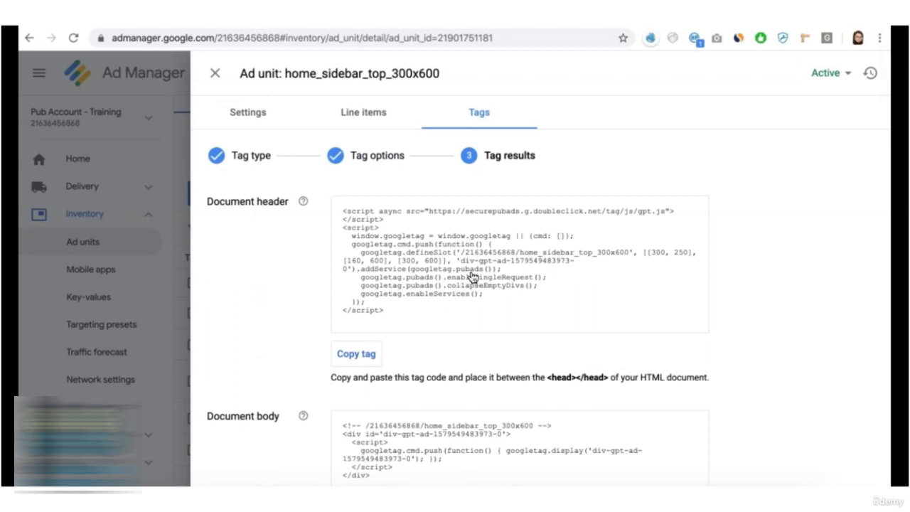
scroll(471, 276, down, 5)
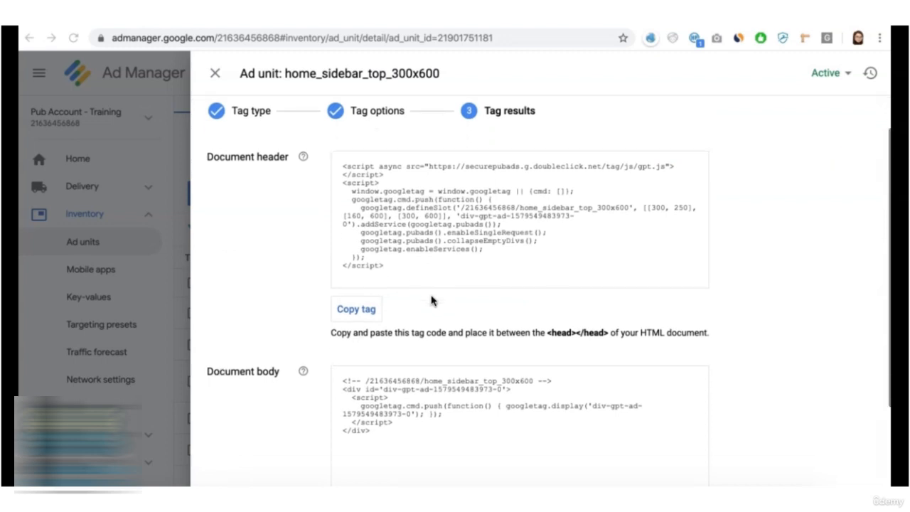
scroll(432, 300, down, 3)
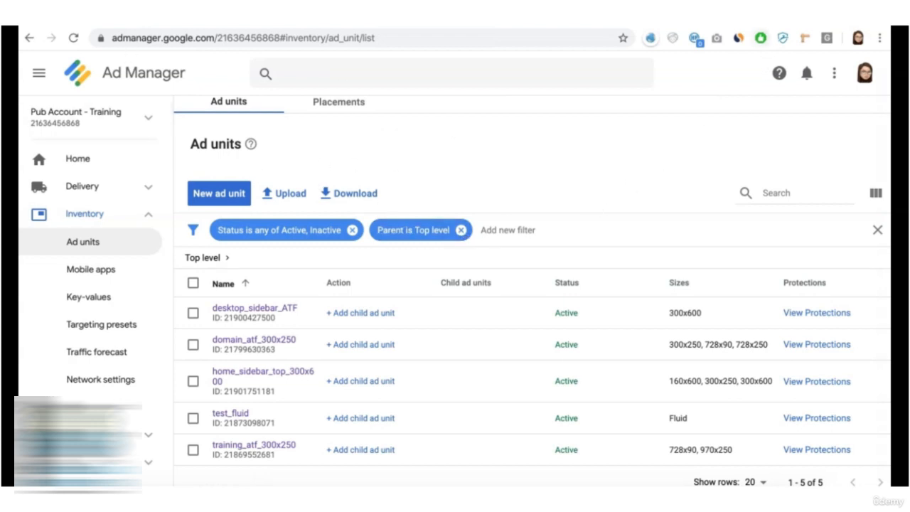
- Switch to the Ad Manager Tag Generator & Tester, keep tag type GPT and enter the network ID copied from Ad Manager's address
click(765, 18)
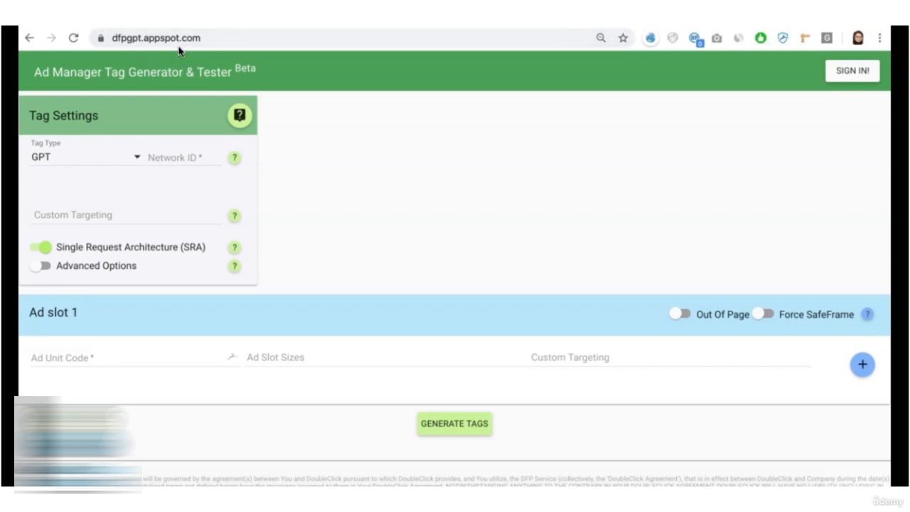
click(111, 167)
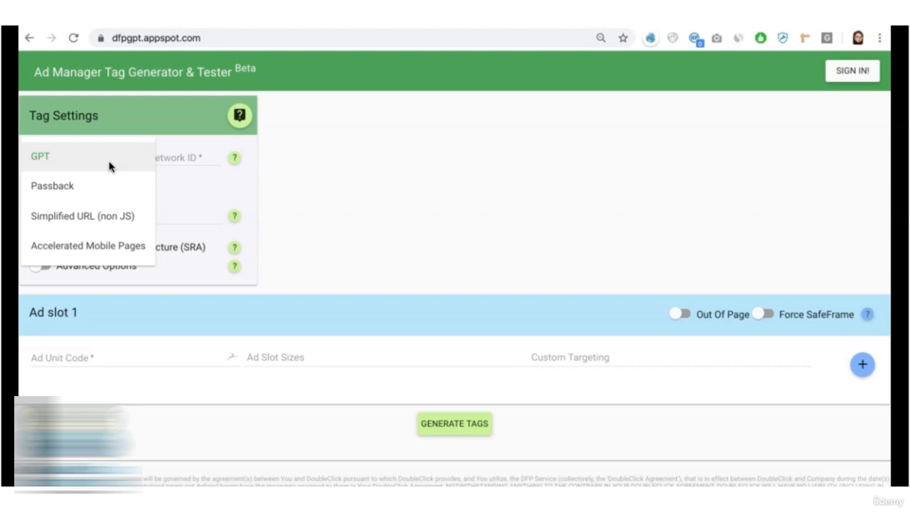
click(111, 166)
click(205, 160)
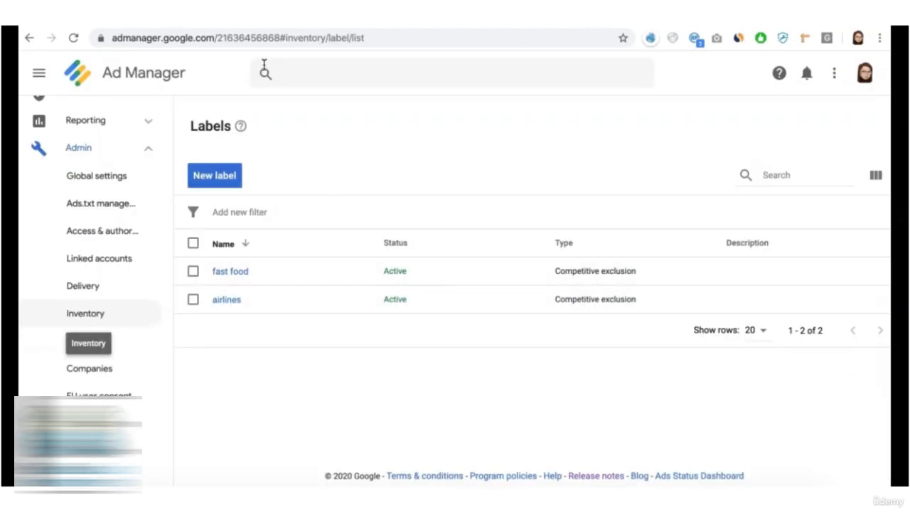
double_click(278, 38)
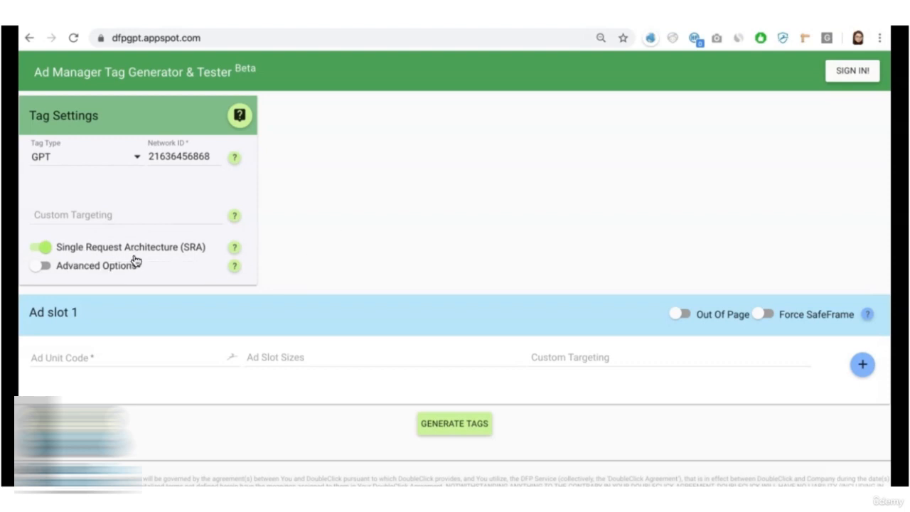
- Enable Advanced Options in the tag settings and turn on Collapse Empty DIVs
click(43, 266)
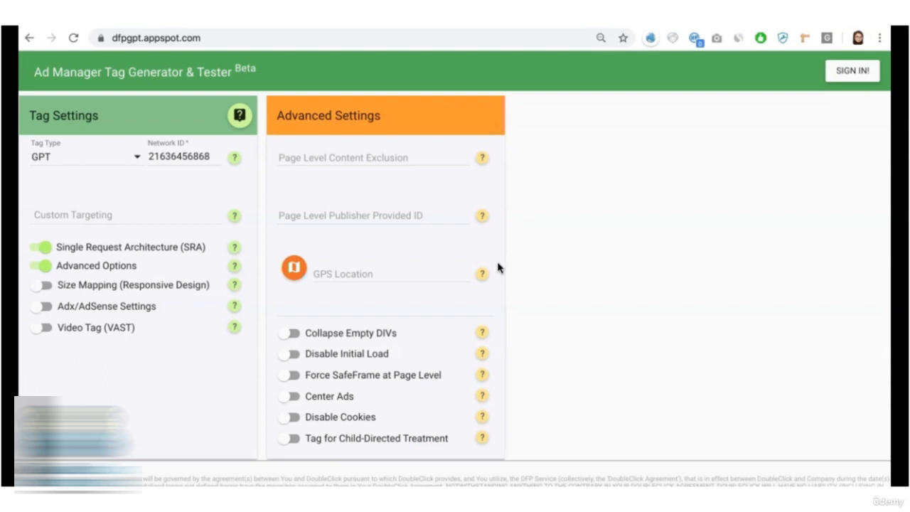
scroll(501, 267, down, 2)
click(290, 265)
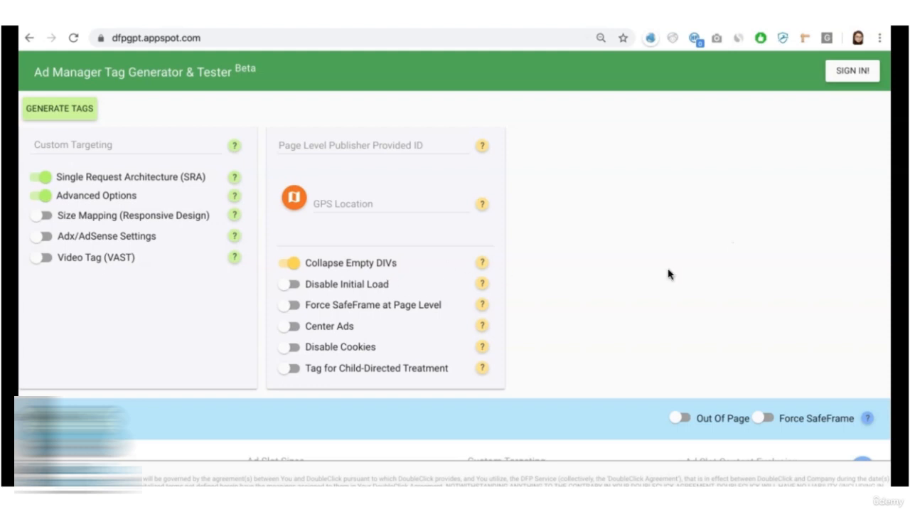
- Copy the code home_sidebar_top_300x600 from the ad unit in Ad Manager and enter it as Ad slot 1's ad unit code
scroll(669, 273, down, 3)
click(94, 366)
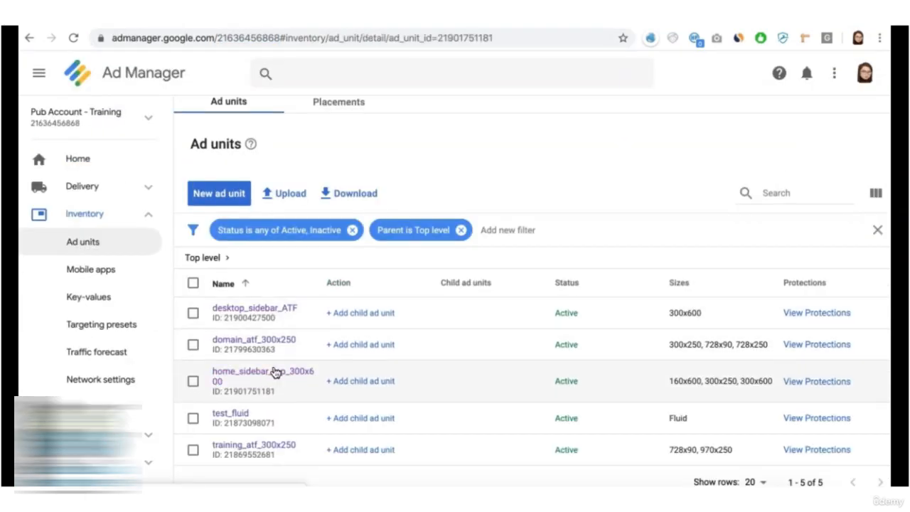
click(274, 371)
drag(479, 263, 346, 264)
key(ctrl+c)
key(ctrl+v)
key(Tab)
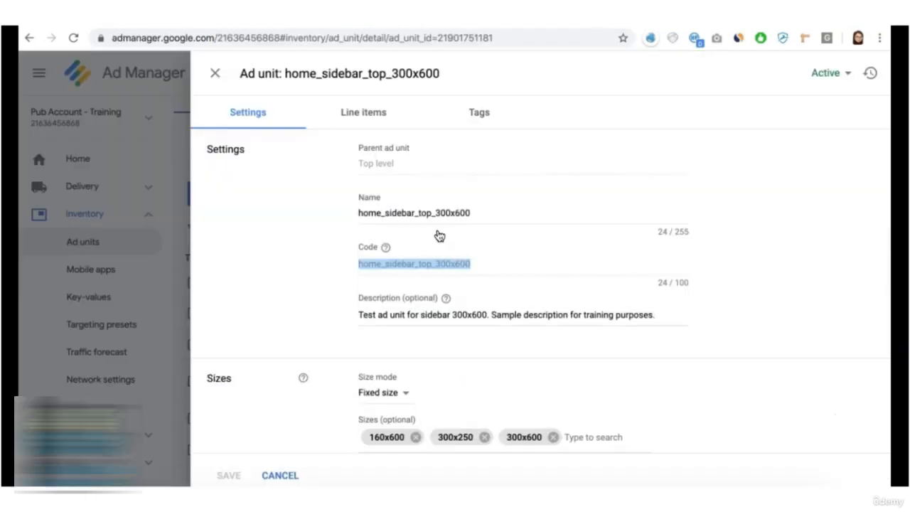
scroll(436, 234, down, 2)
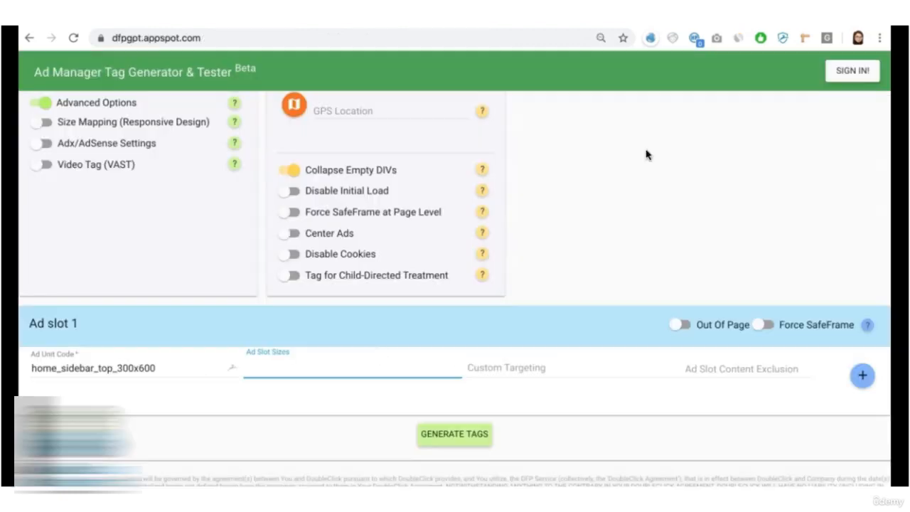
- Add the sizes 160x600, 300x600 and 300x250 to Ad slot 1
text(16)
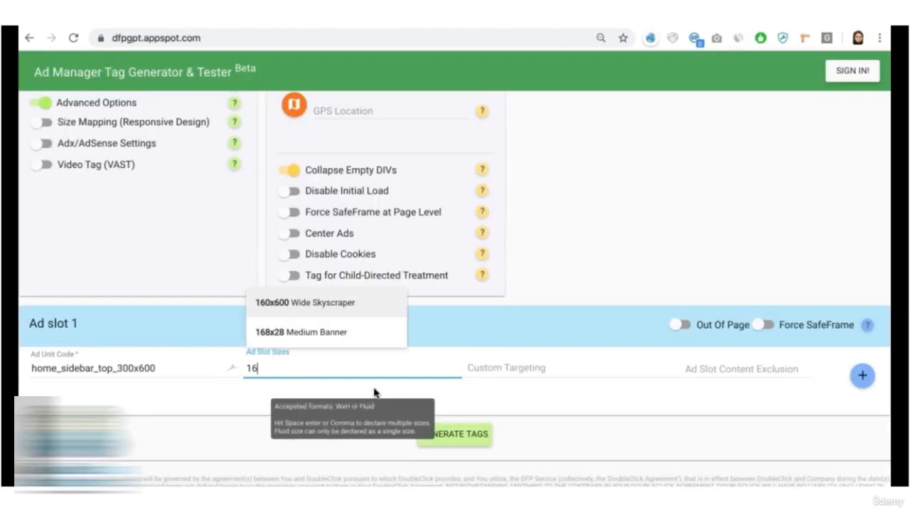
text(0)
click(346, 335)
text(300x600)
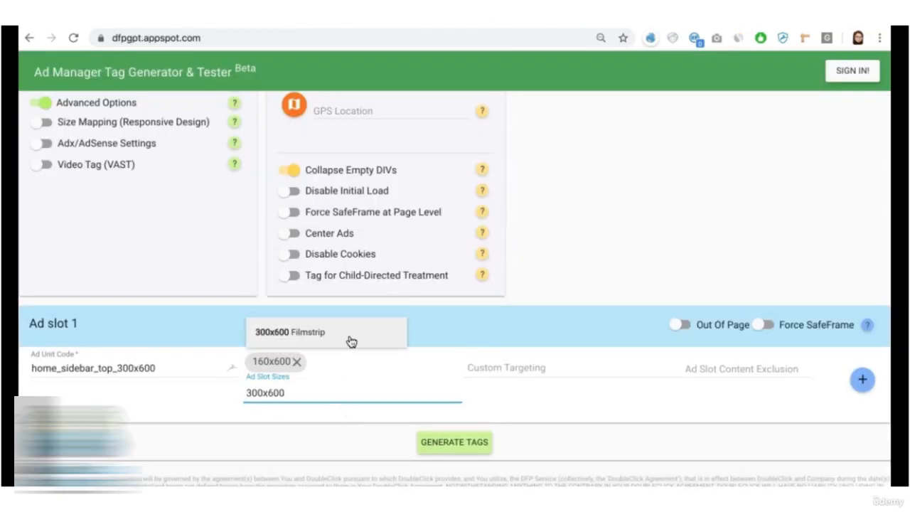
click(351, 341)
text(300x250)
click(330, 331)
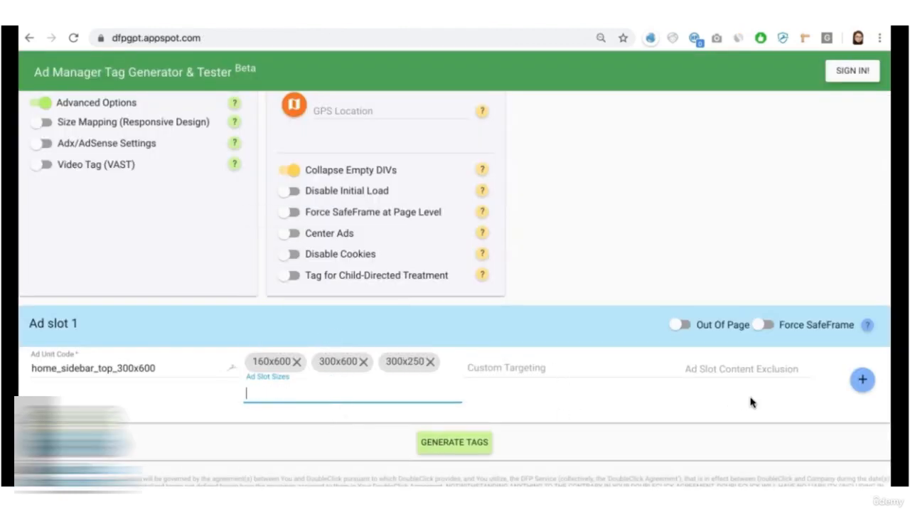
- Add a second ad slot and give it the ad unit code training_atf_300x250 copied from Ad Manager
click(863, 379)
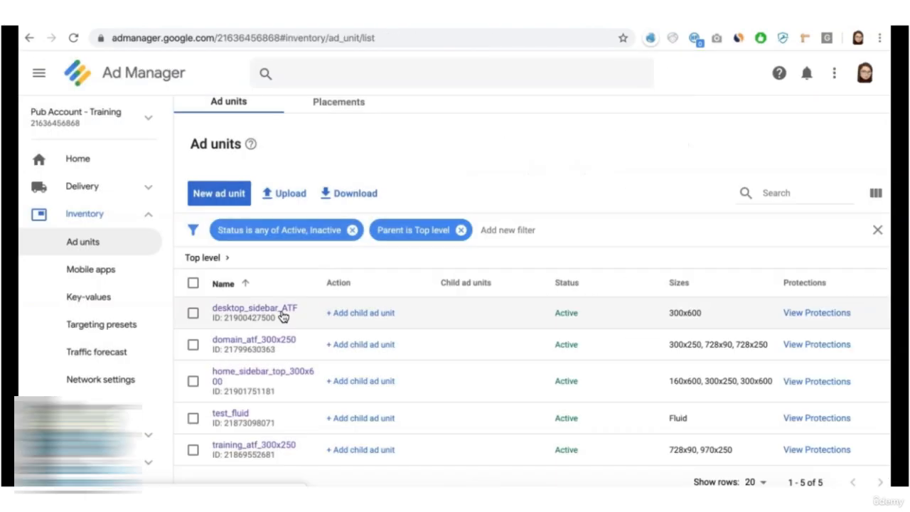
click(247, 448)
drag(443, 277, 337, 267)
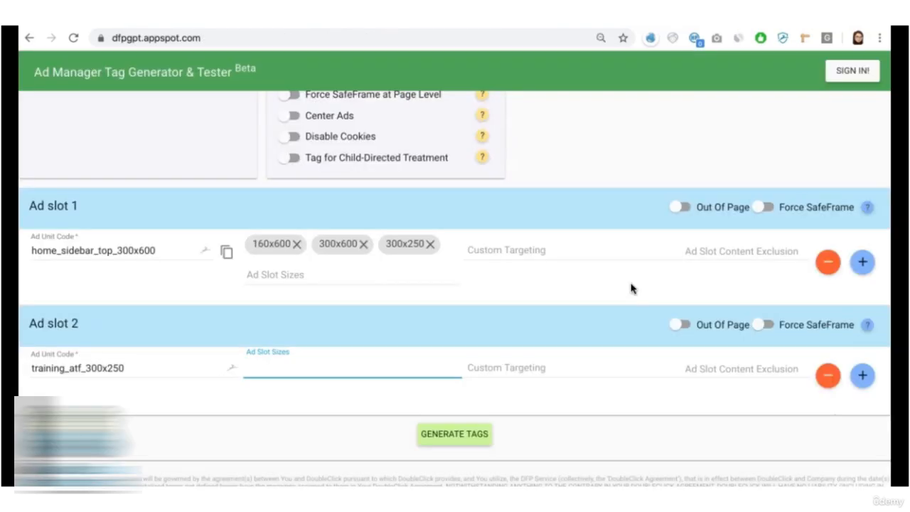
- Add the sizes 728x90 and 970x250 to Ad slot 2
text(728x9)
click(325, 330)
text(970x250)
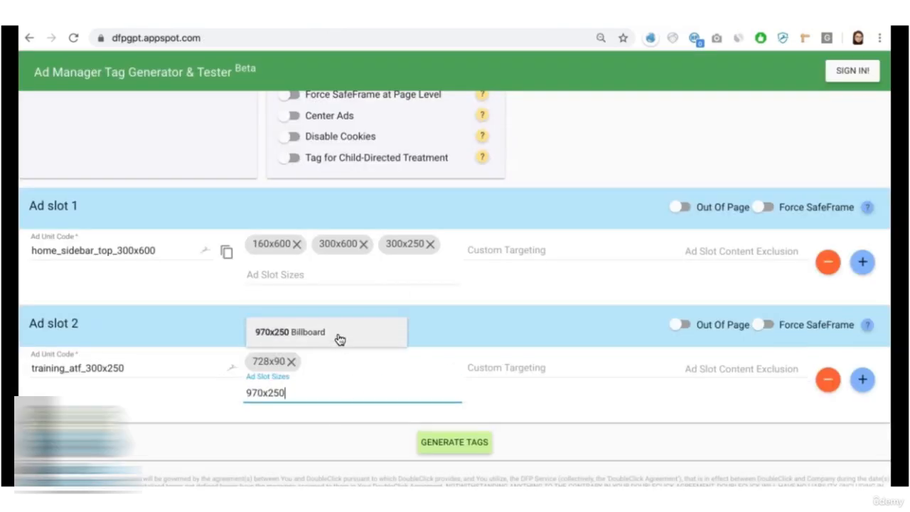
click(339, 339)
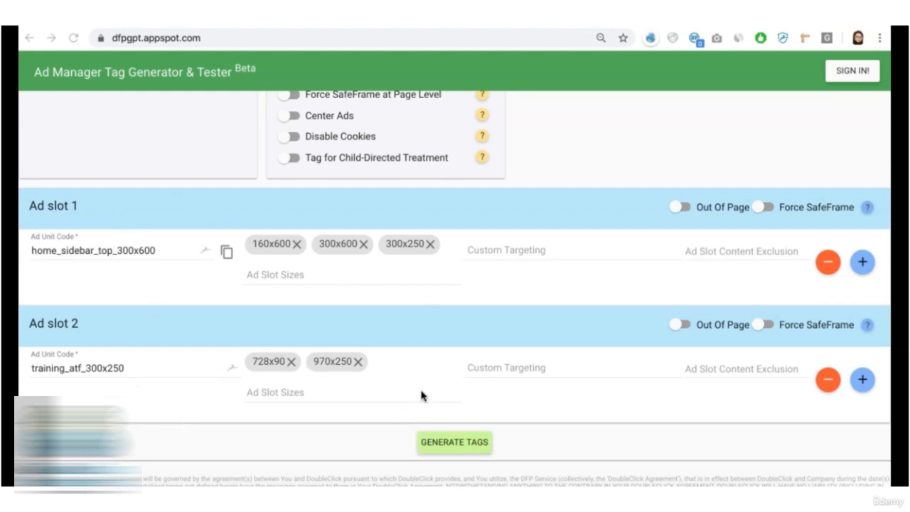
- Generate the tags for both ad slots and review the GPT head code and the ad slots' body code
click(450, 446)
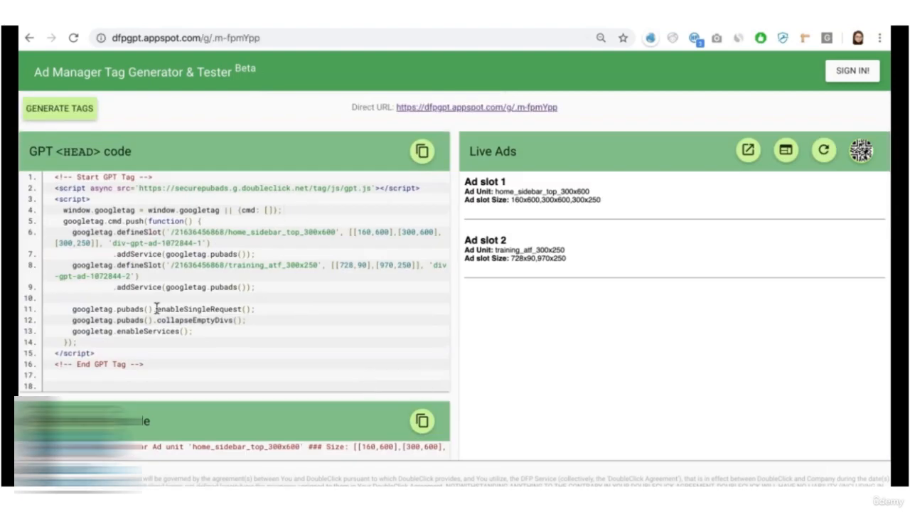
scroll(340, 313, down, 4)
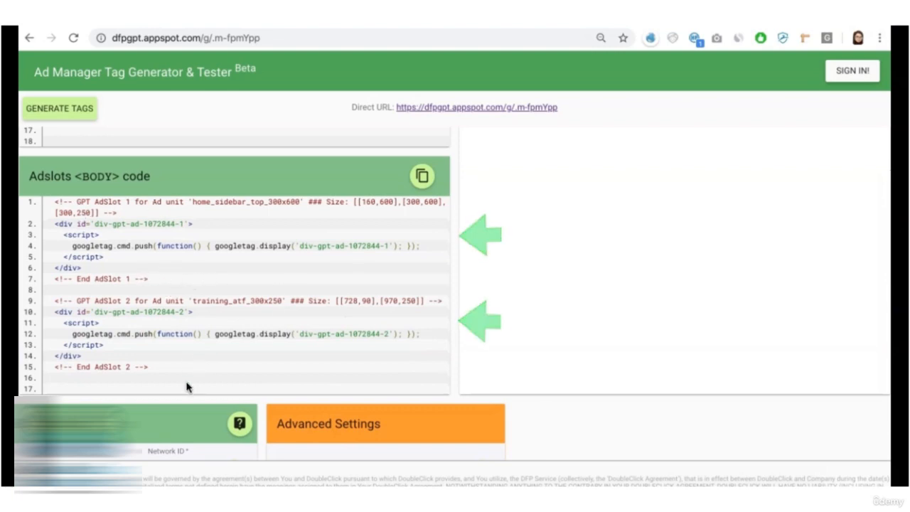
scroll(360, 357, up, 4)
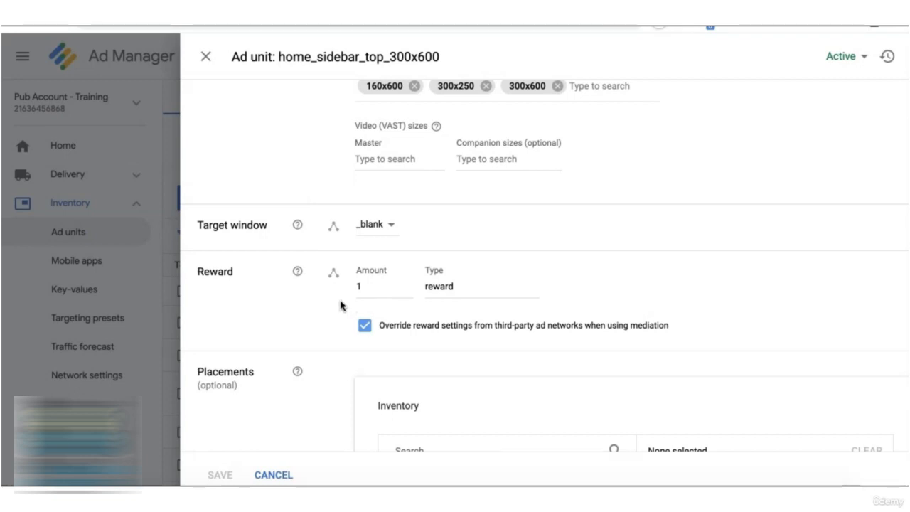
- Override the target window of the ad unit home_sidebar_top_300x600 in Ad Manager with _top
click(371, 226)
click(378, 241)
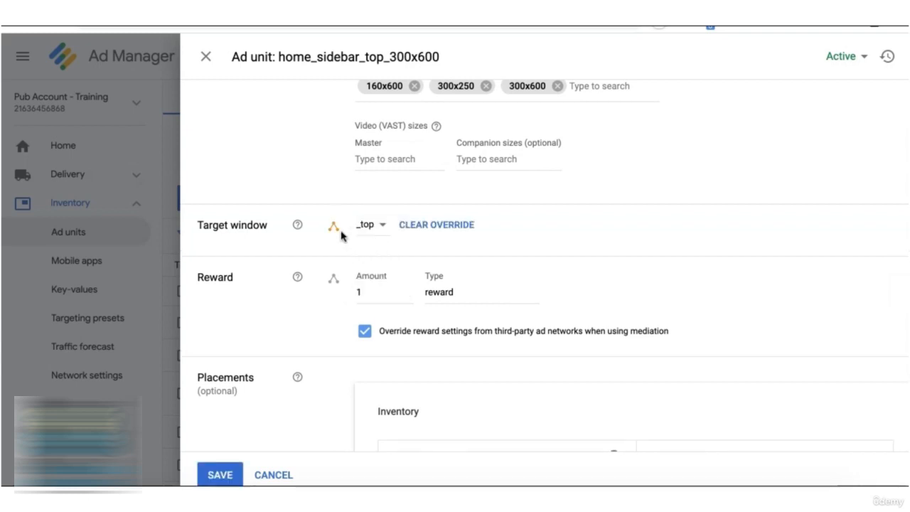